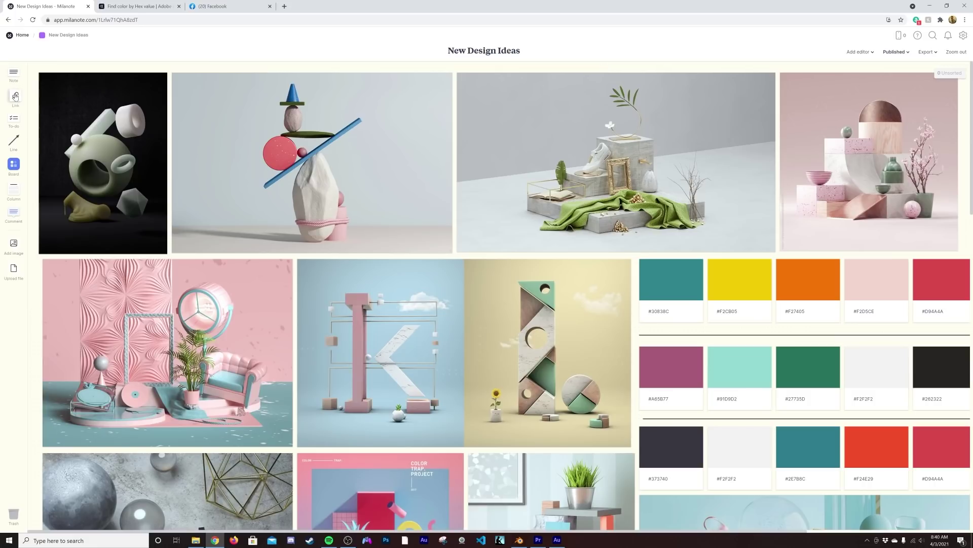
Scroll the mood board up, down and sideways to reach the HDRI Haven and CGTrader link cards.
{"action": "scroll", "coordinate": [464, 260], "scroll_direction": "down", "scroll_amount": 6}
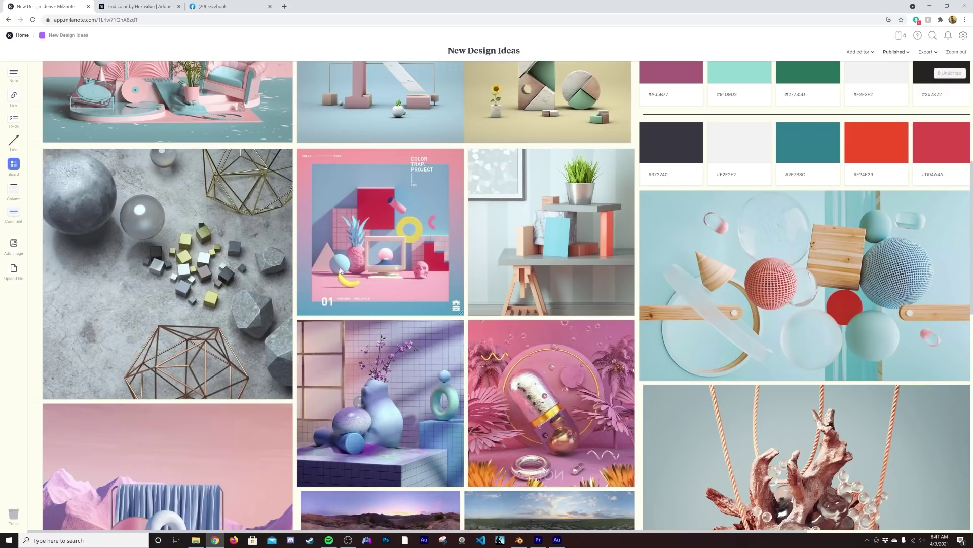
{"action": "scroll", "coordinate": [362, 263], "scroll_direction": "up", "scroll_amount": 5}
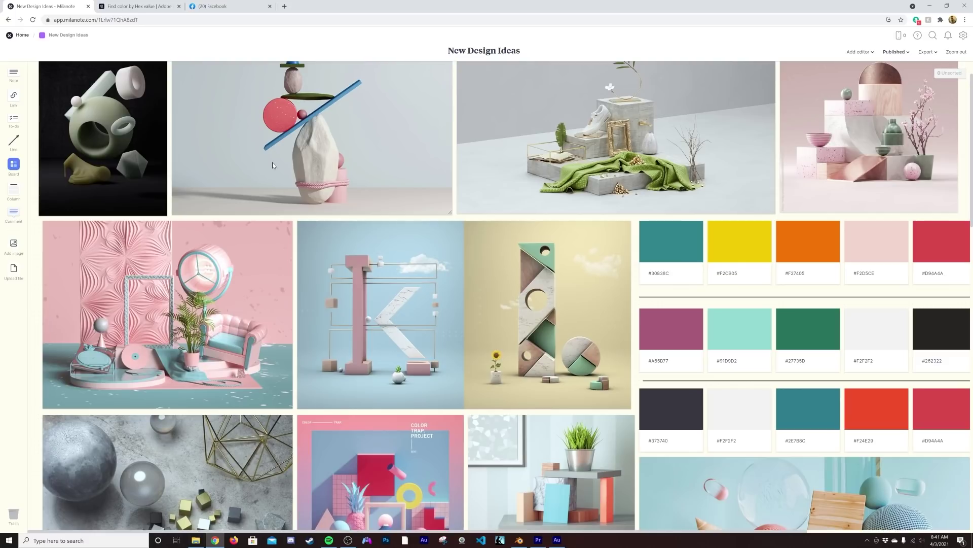
{"action": "scroll", "coordinate": [570, 208], "scroll_direction": "up", "scroll_amount": 1}
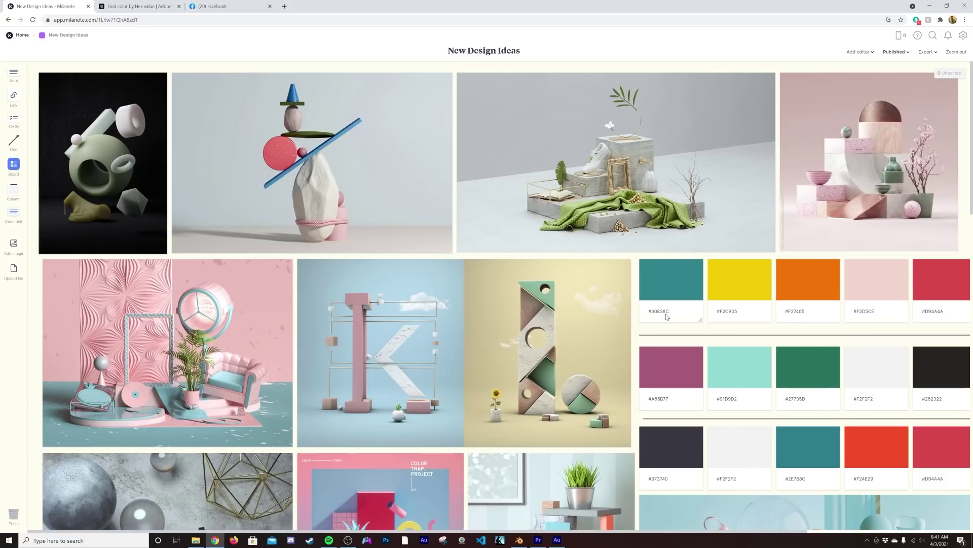
{"action": "scroll", "coordinate": [666, 317], "scroll_direction": "right", "scroll_amount": 2}
{"action": "scroll", "coordinate": [666, 317], "scroll_direction": "left", "scroll_amount": 2}
{"action": "scroll", "coordinate": [756, 347], "scroll_direction": "down", "scroll_amount": 12}
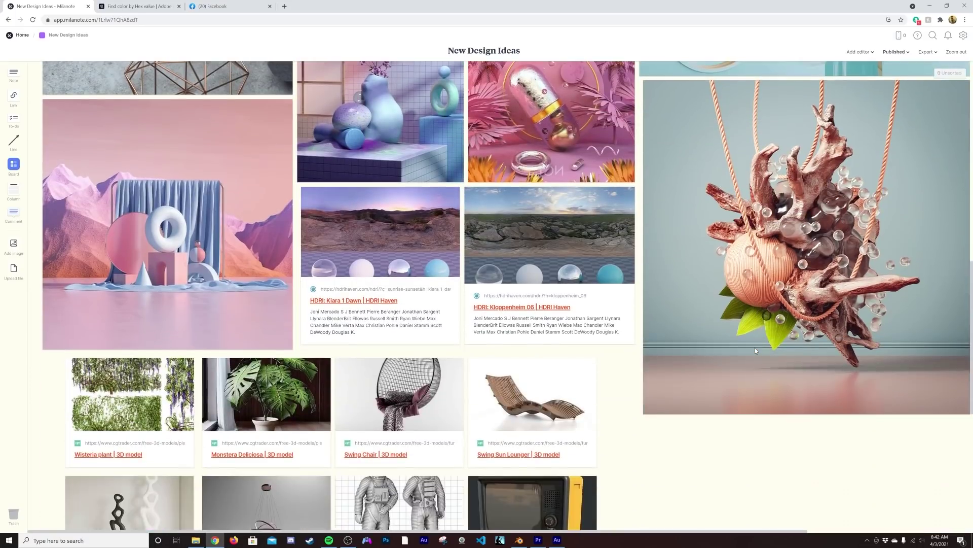
{"action": "scroll", "coordinate": [755, 347], "scroll_direction": "up", "scroll_amount": 1}
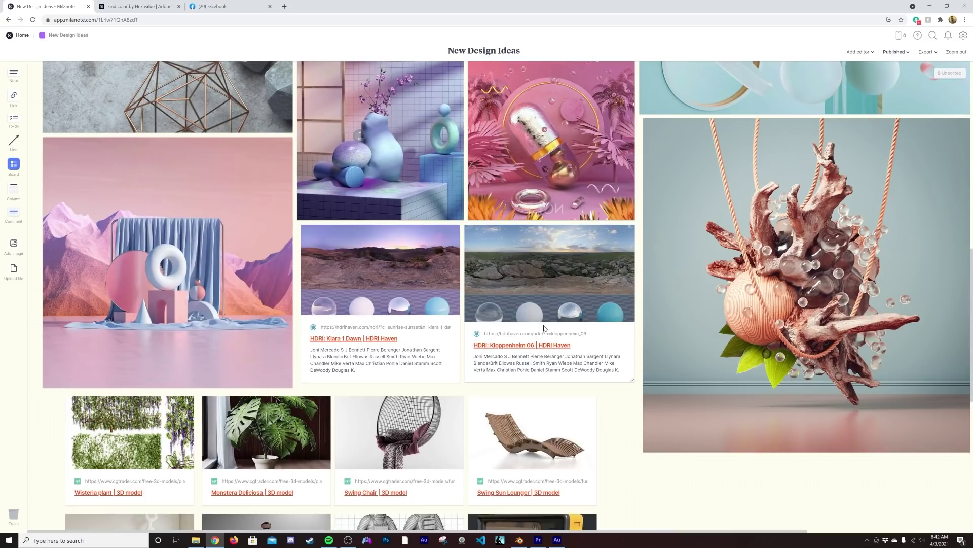
{"action": "scroll", "coordinate": [713, 478], "scroll_direction": "down", "scroll_amount": 3}
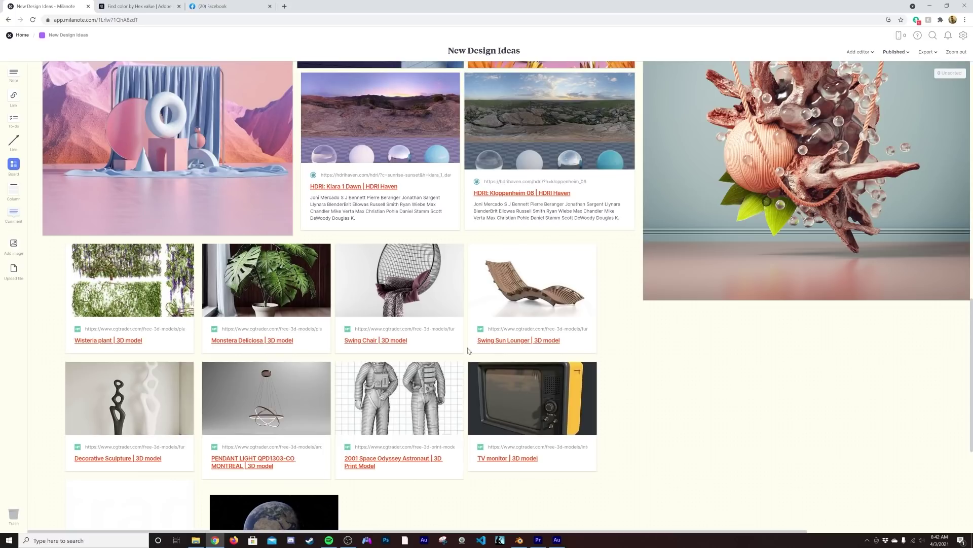
{"action": "scroll", "coordinate": [469, 350], "scroll_direction": "up", "scroll_amount": 7}
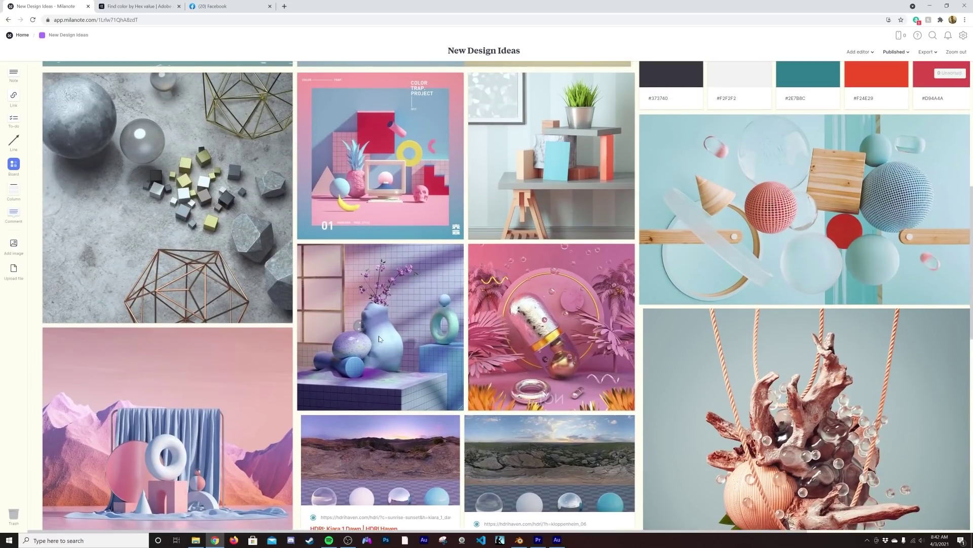
{"action": "scroll", "coordinate": [379, 336], "scroll_direction": "up", "scroll_amount": 1}
{"action": "scroll", "coordinate": [554, 394], "scroll_direction": "up", "scroll_amount": 4}
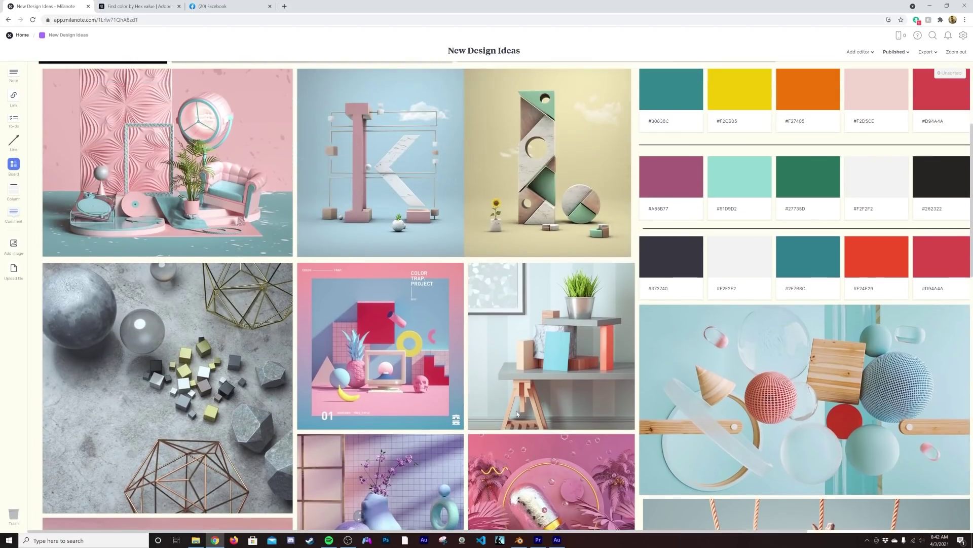
{"action": "scroll", "coordinate": [400, 355], "scroll_direction": "up", "scroll_amount": 3}
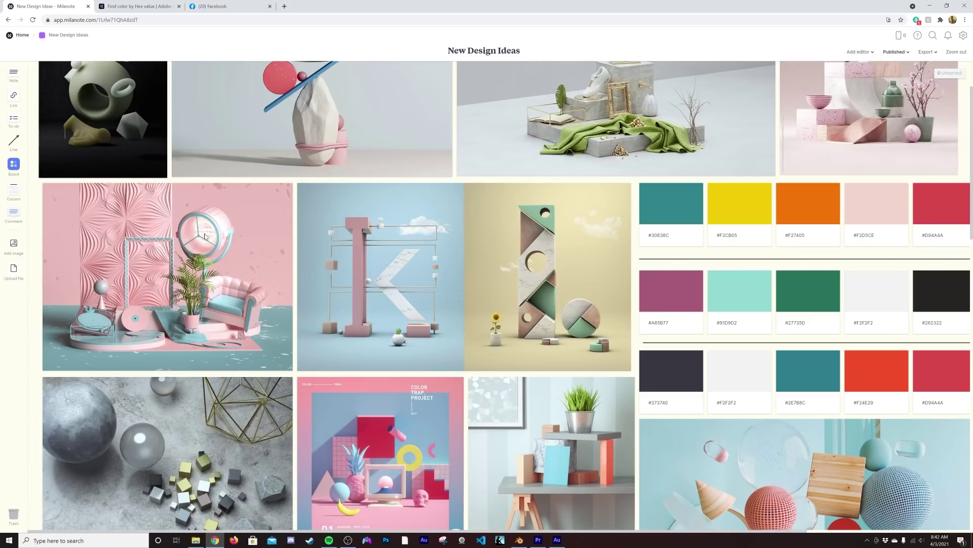
{"action": "scroll", "coordinate": [212, 347], "scroll_direction": "up", "scroll_amount": 2}
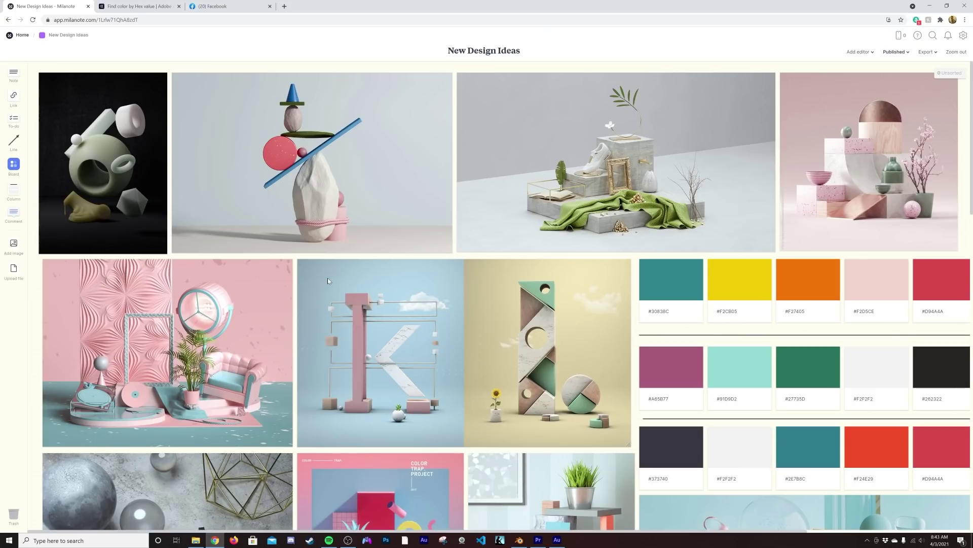
{"action": "scroll", "coordinate": [328, 280], "scroll_direction": "down", "scroll_amount": 10}
{"action": "scroll", "coordinate": [327, 280], "scroll_direction": "down", "scroll_amount": 4}
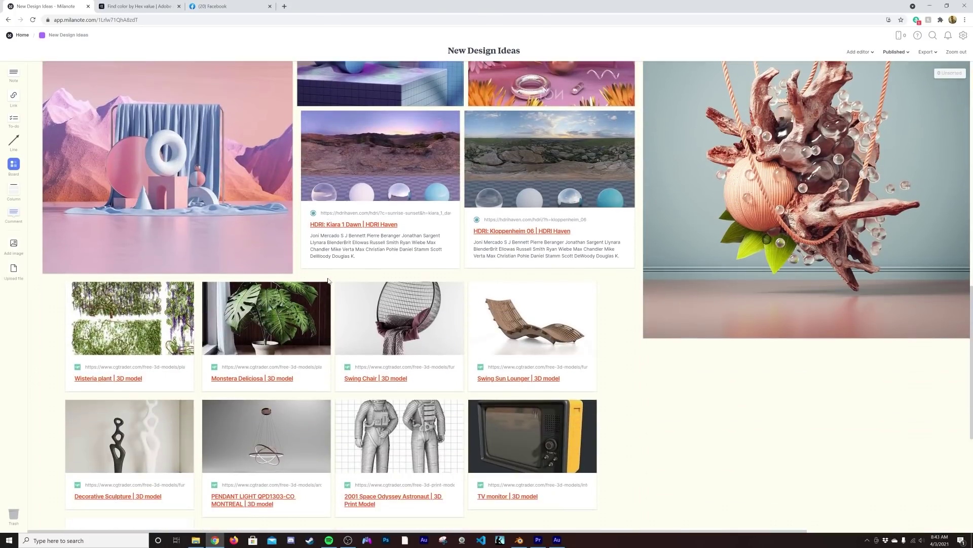
{"action": "scroll", "coordinate": [327, 280], "scroll_direction": "down", "scroll_amount": 2}
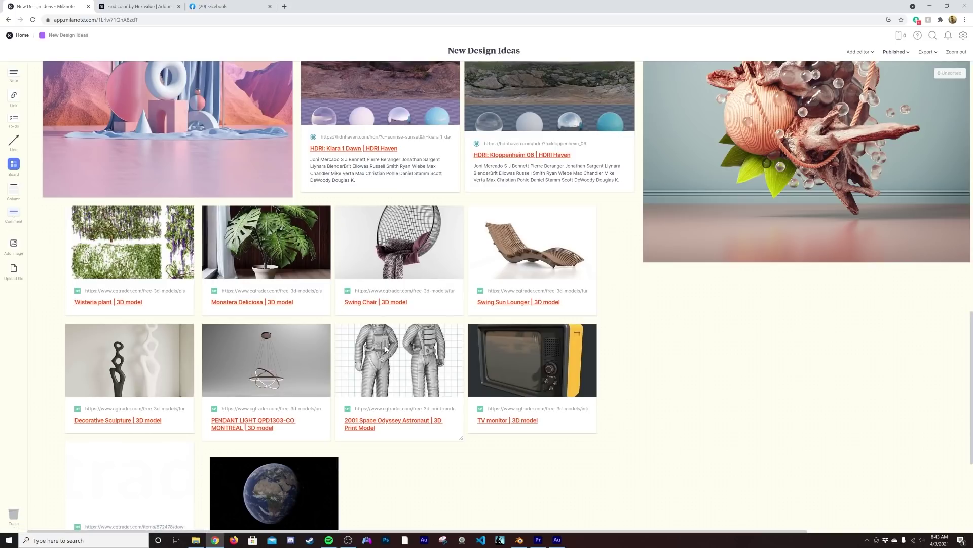
{"action": "scroll", "coordinate": [386, 348], "scroll_direction": "down", "scroll_amount": 2}
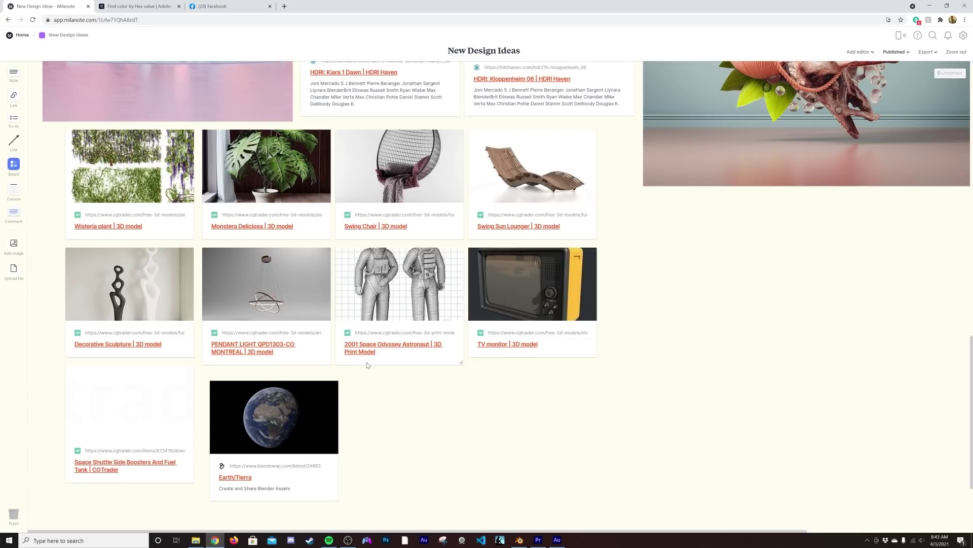
{"action": "scroll", "coordinate": [381, 363], "scroll_direction": "up", "scroll_amount": 2}
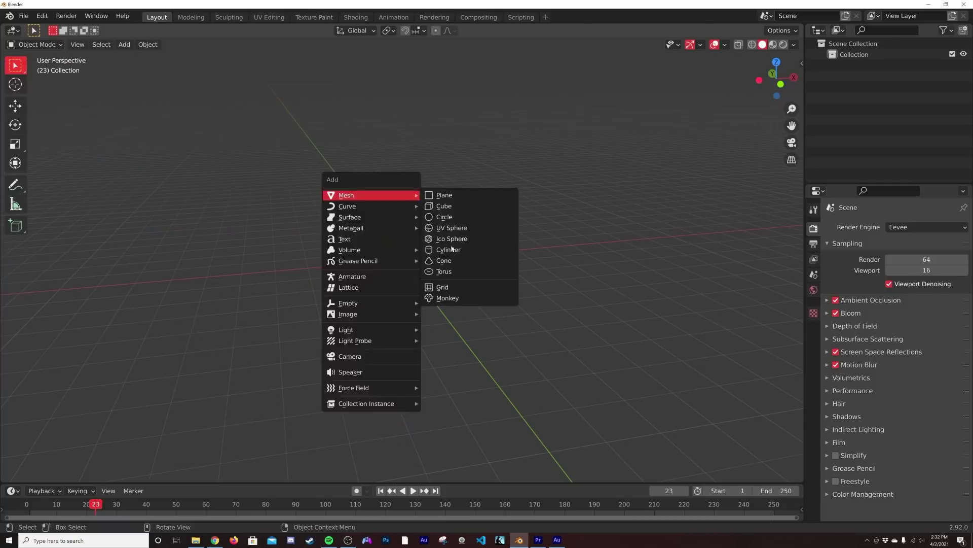
Add a cylinder, flatten it along Z into a thin disc, and enlarge it.
{"action": "left_click", "coordinate": [457, 248]}
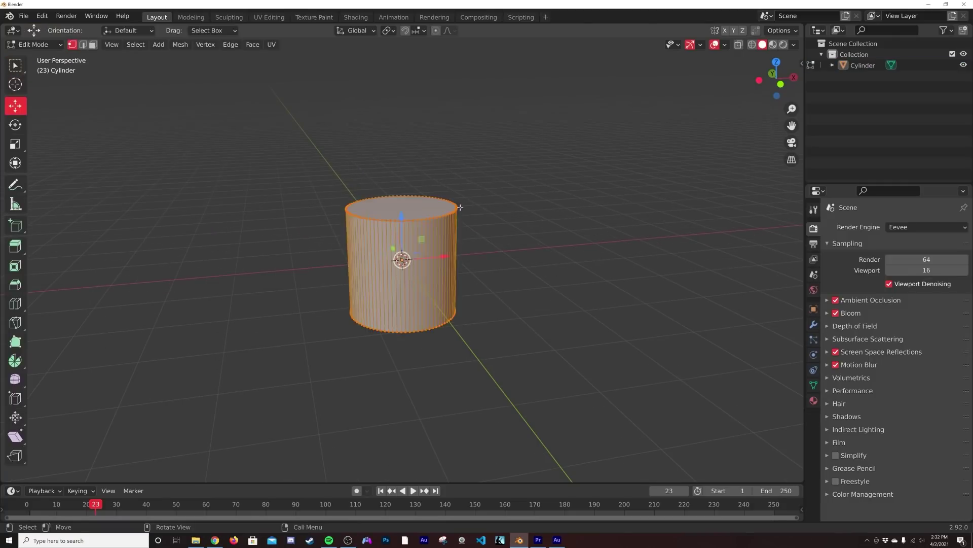
{"action": "key", "text": "s"}
{"action": "key", "text": "z"}
{"action": "key", "text": "Return"}
{"action": "key", "text": "s"}
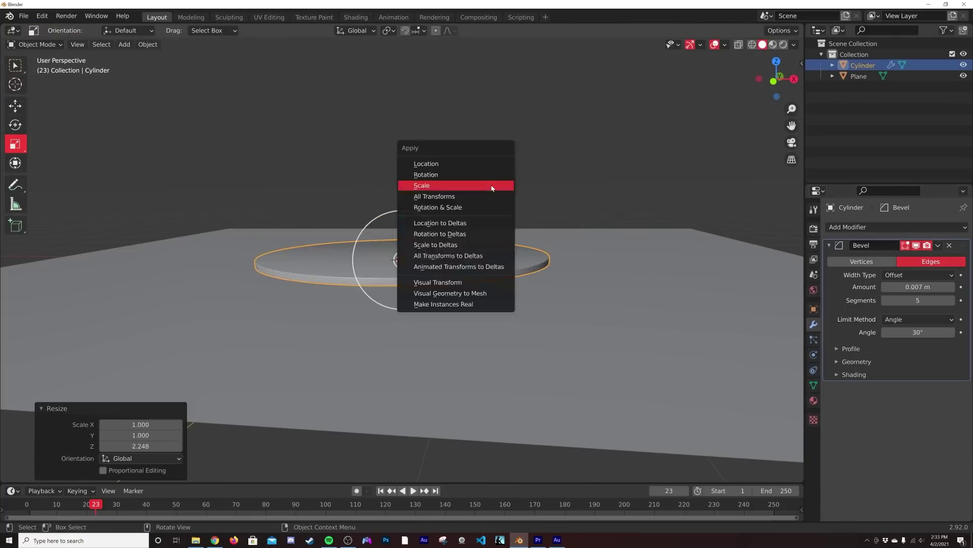
Append the astronaut and shuttle, shrink the astronaut, position the shuttle, and delete the extra camera.
{"action": "left_click", "coordinate": [23, 16]}
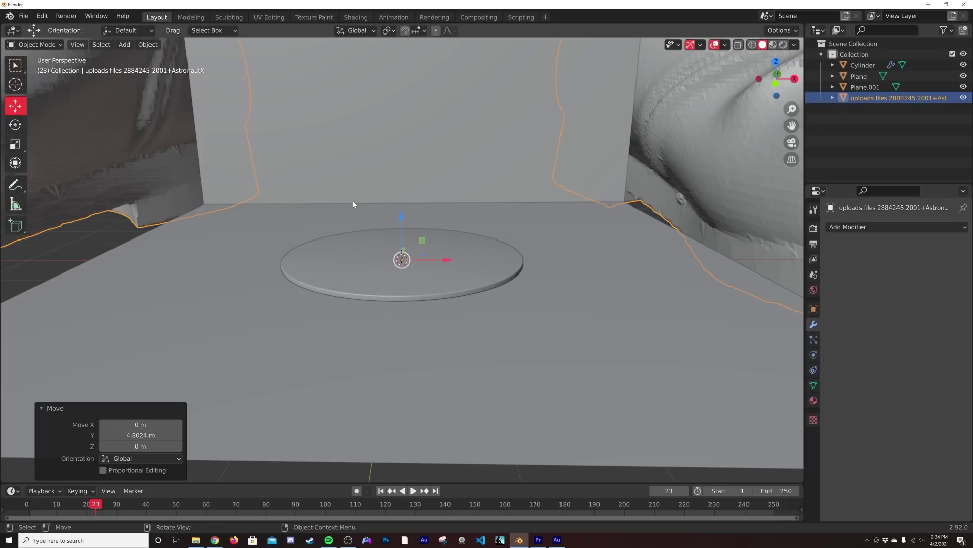
{"action": "key", "text": "s"}
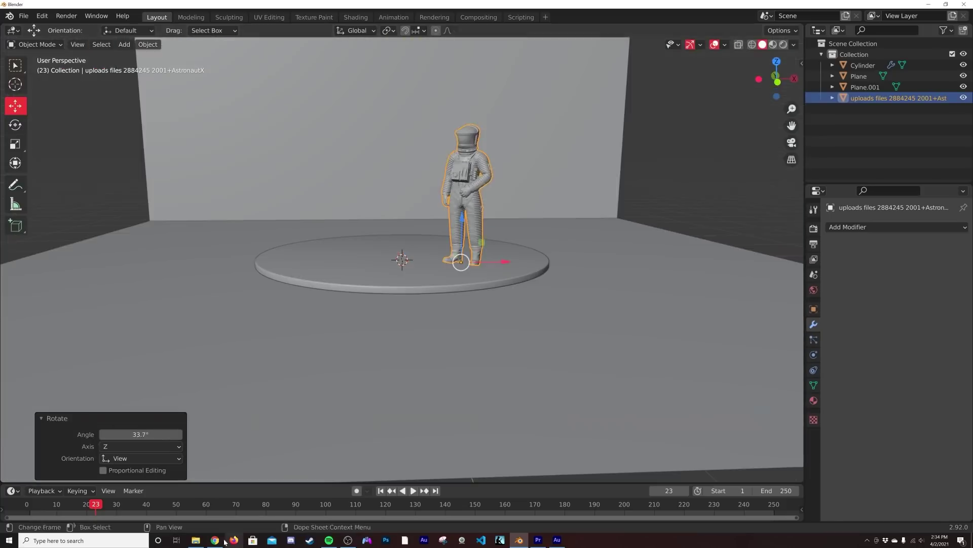
{"action": "key", "text": "g"}
{"action": "key", "text": "Delete"}
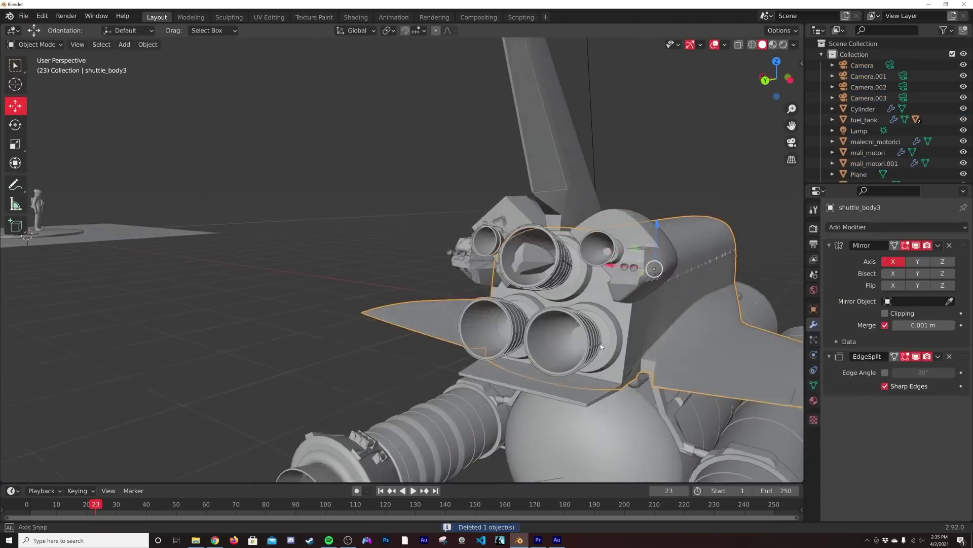
Move the shuttle parts beside the astronaut, delete an unwanted object, and add an ico sphere.
{"action": "key", "text": "g"}
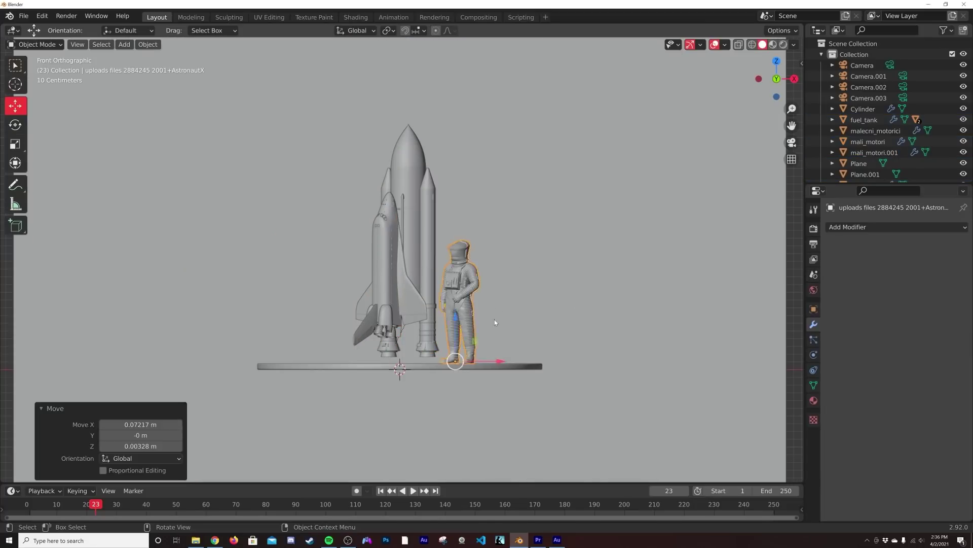
{"action": "key", "text": "Delete"}
{"action": "key", "text": "shift+a"}
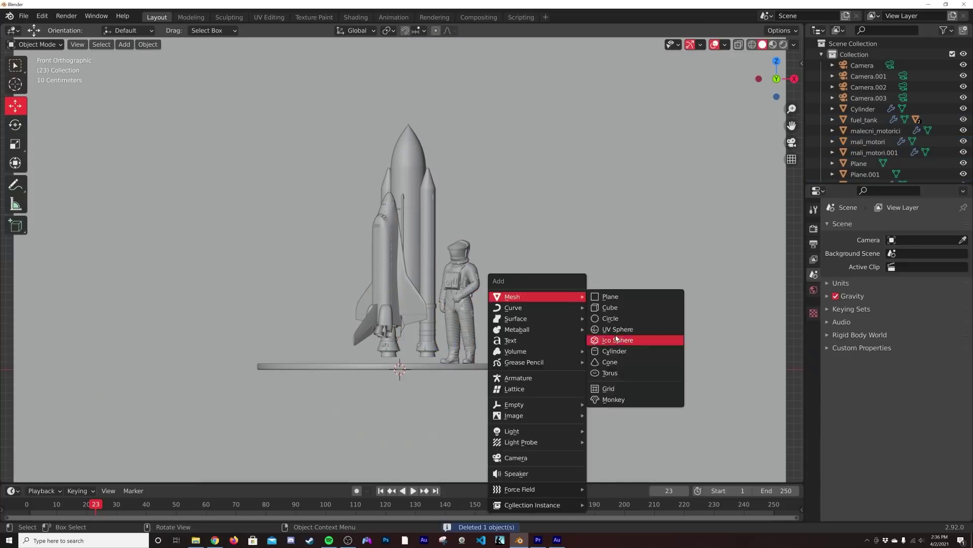
{"action": "left_click", "coordinate": [616, 340]}
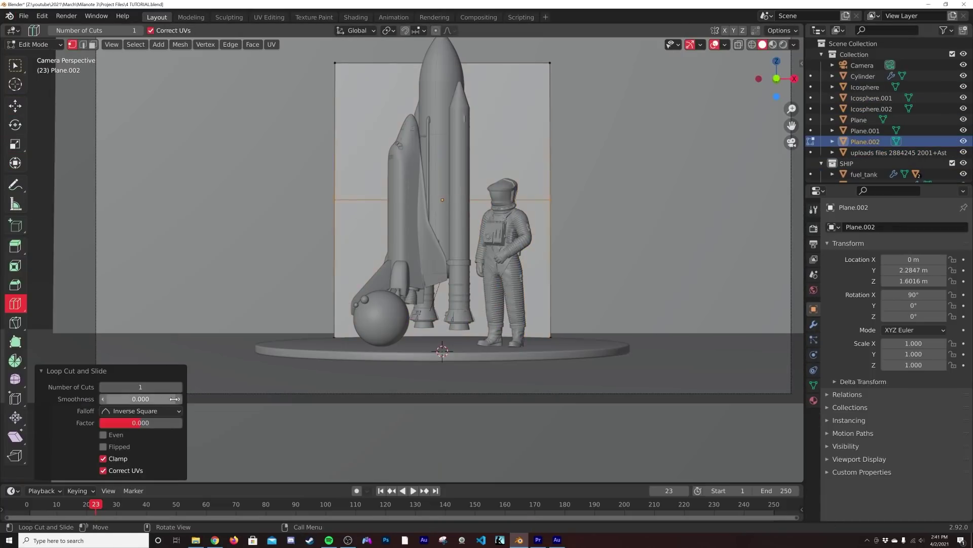
Check the backdrop plane's modifiers, then add a torus and move it into position.
{"action": "left_click", "coordinate": [814, 325]}
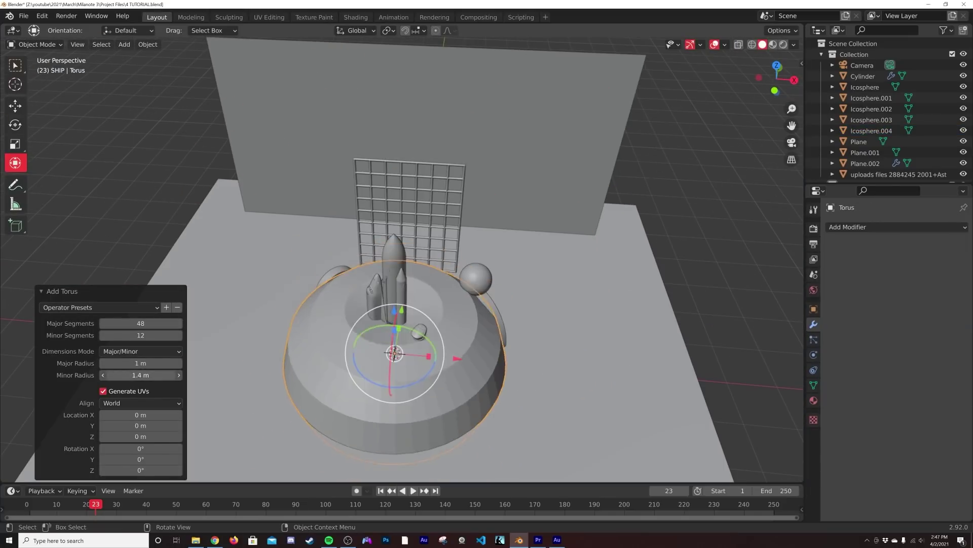
{"action": "left_click", "coordinate": [103, 376]}
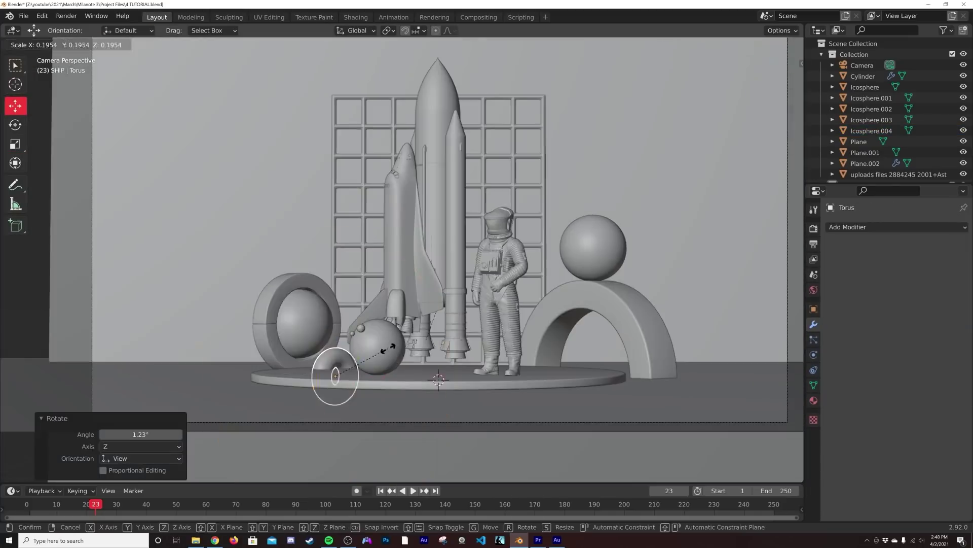
{"action": "key", "text": "g"}
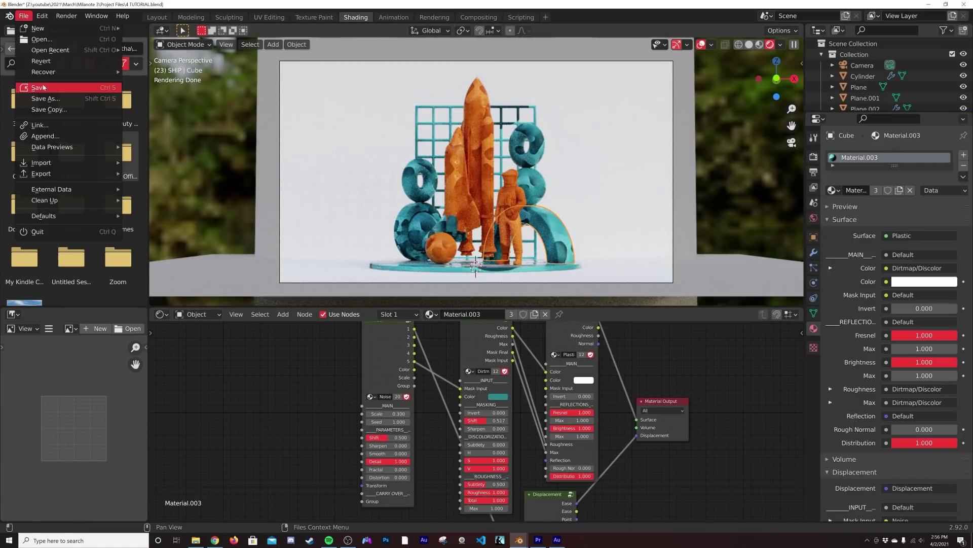
Wire the Dirtmap texture into the Plastic shader and share the shuttle's material with Ctrl+L Make Links.
{"action": "left_click_drag", "start_coordinate": [451, 390], "coordinate": [513, 493]}
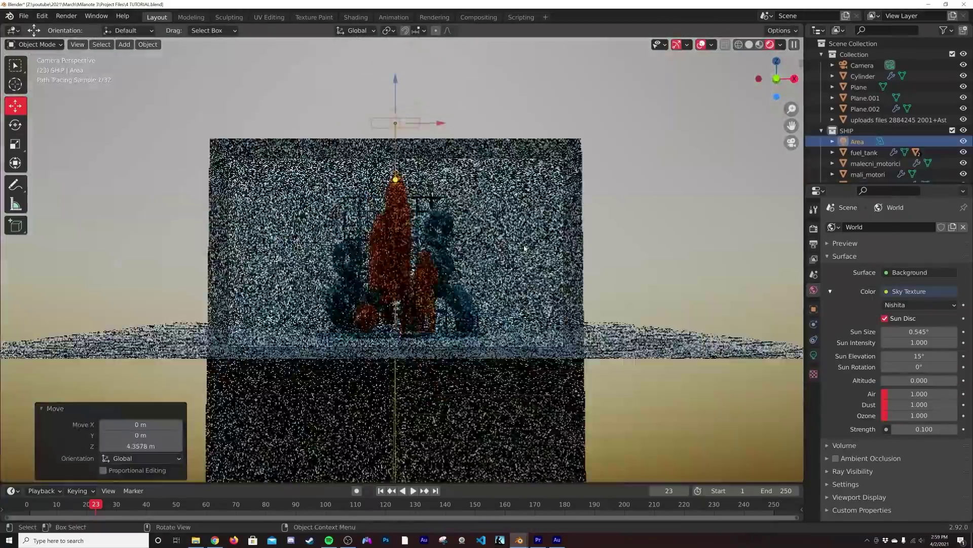
{"action": "key", "text": "z"}
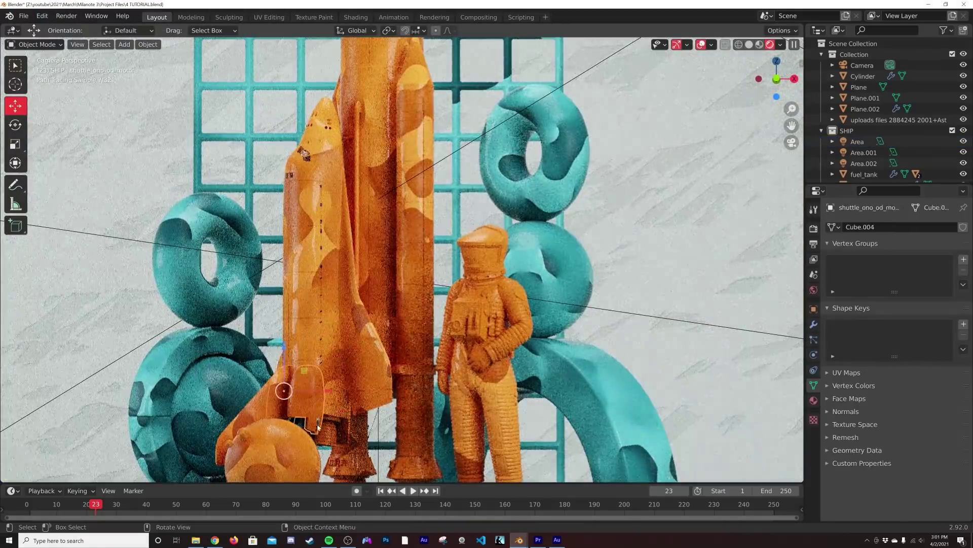
{"action": "key", "text": "ctrl+l"}
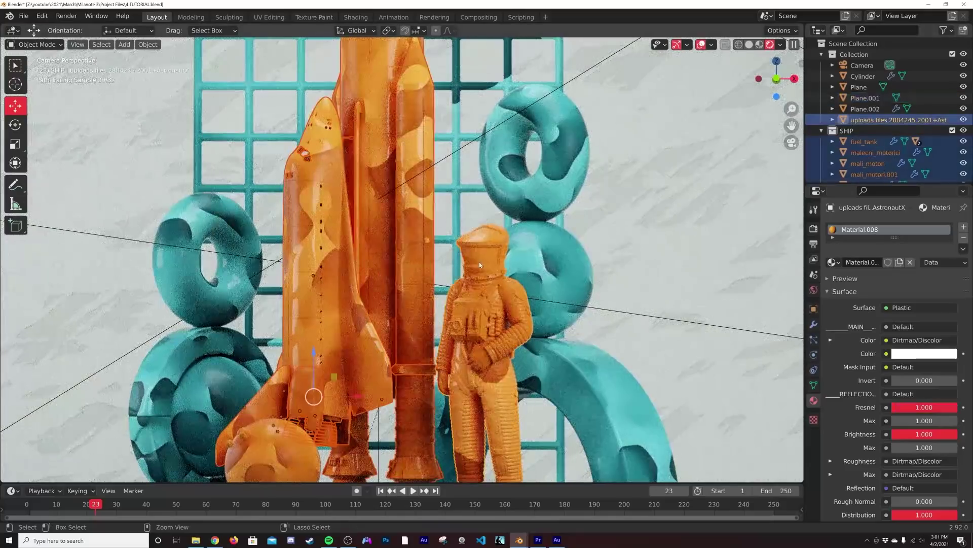
{"action": "left_click", "coordinate": [23, 17]}
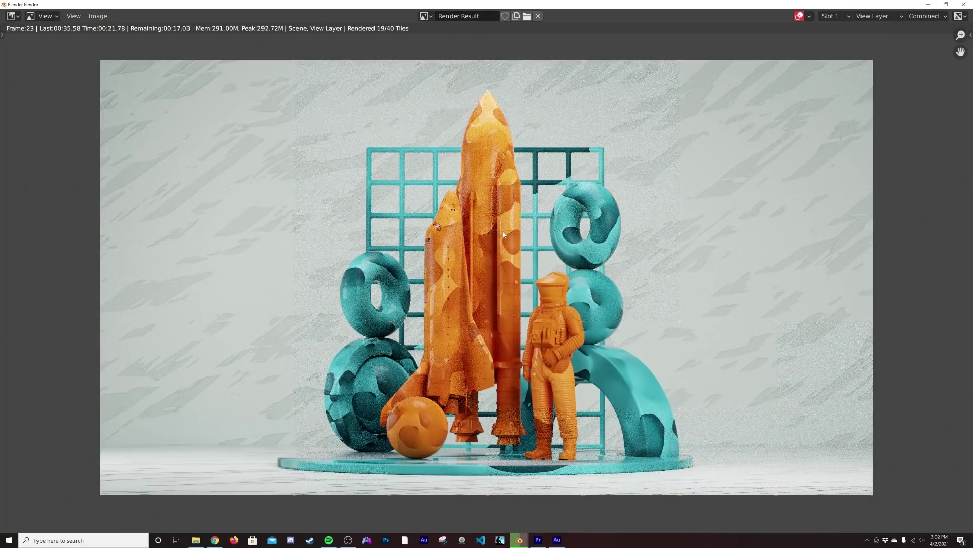